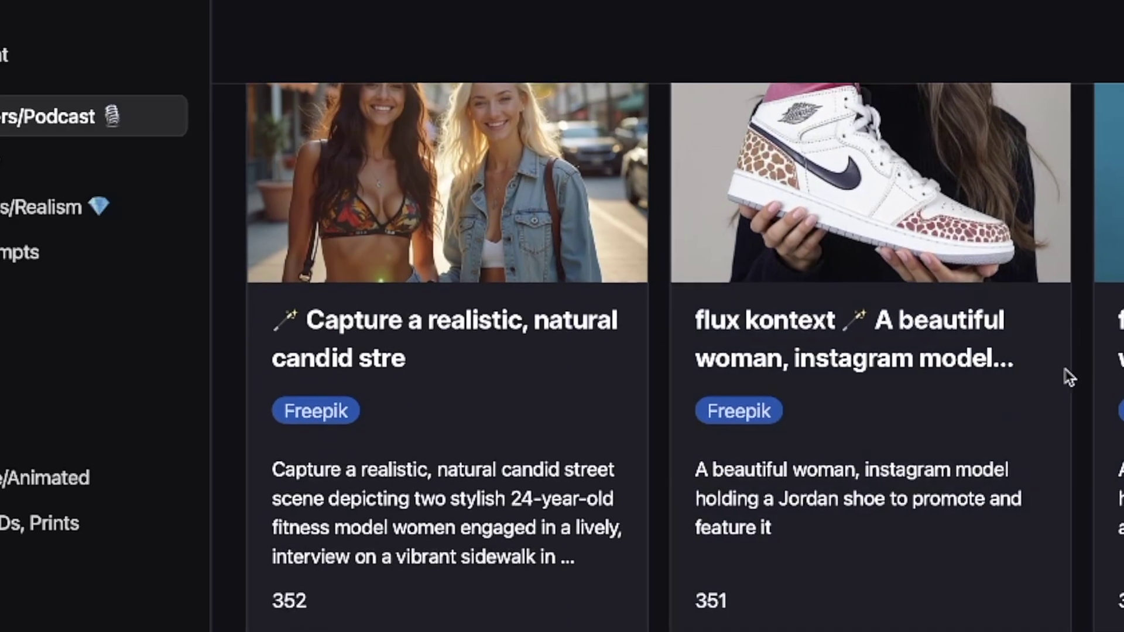
Scroll through the Podcast prompt record (ID 45) to read its scripted studio scene and dialogue
scroll(560, 235, "down", 10)
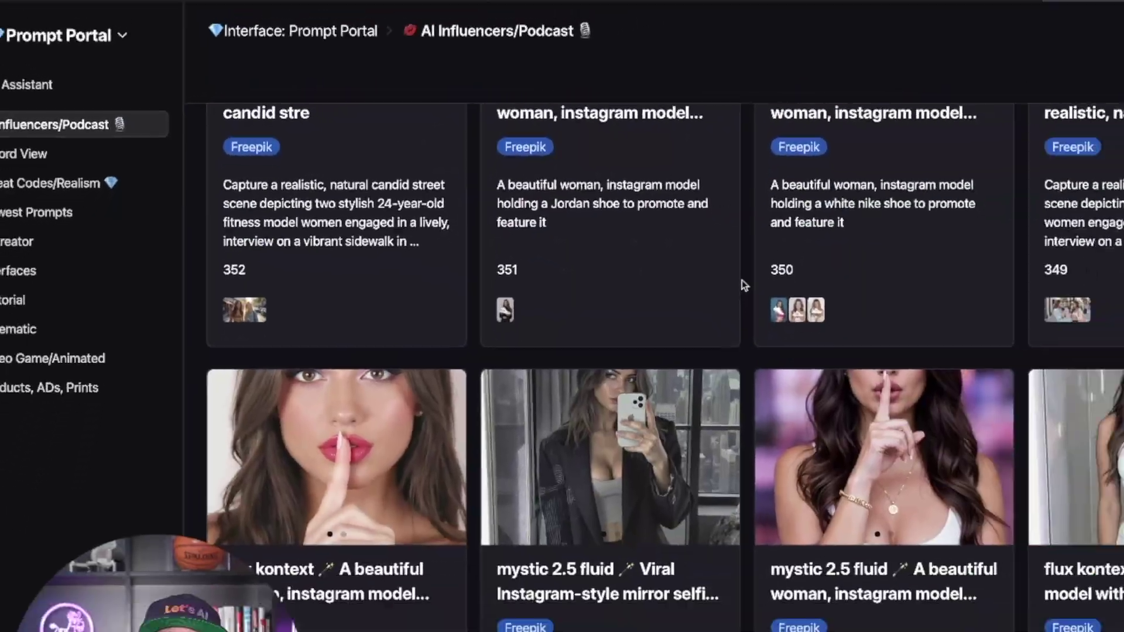
scroll(483, 224, "down", 6)
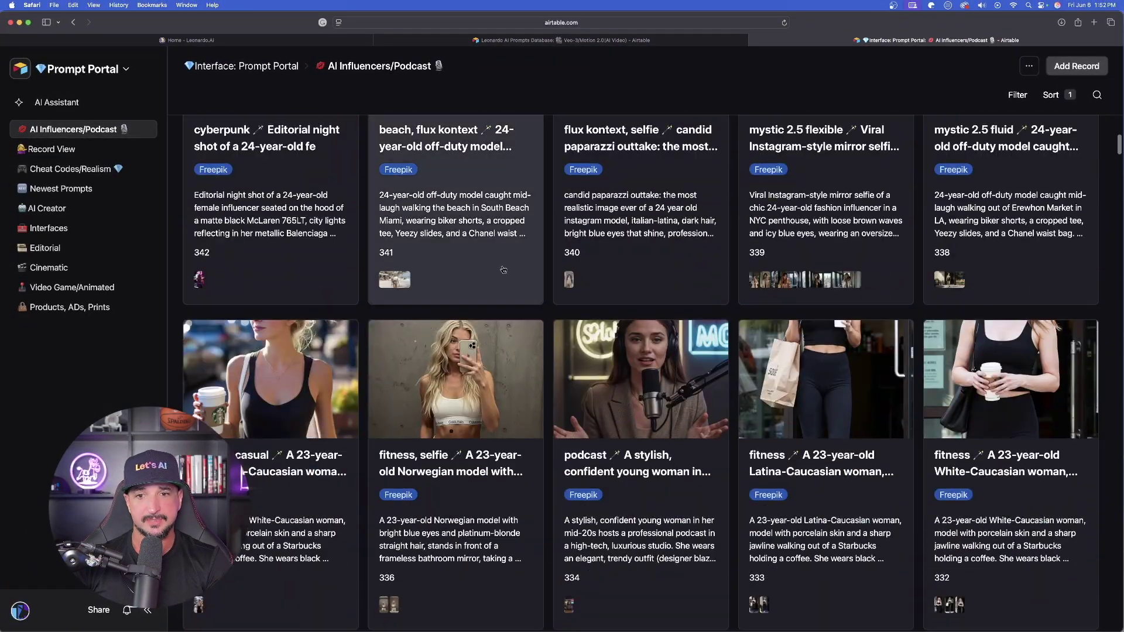
scroll(517, 243, "down", 5)
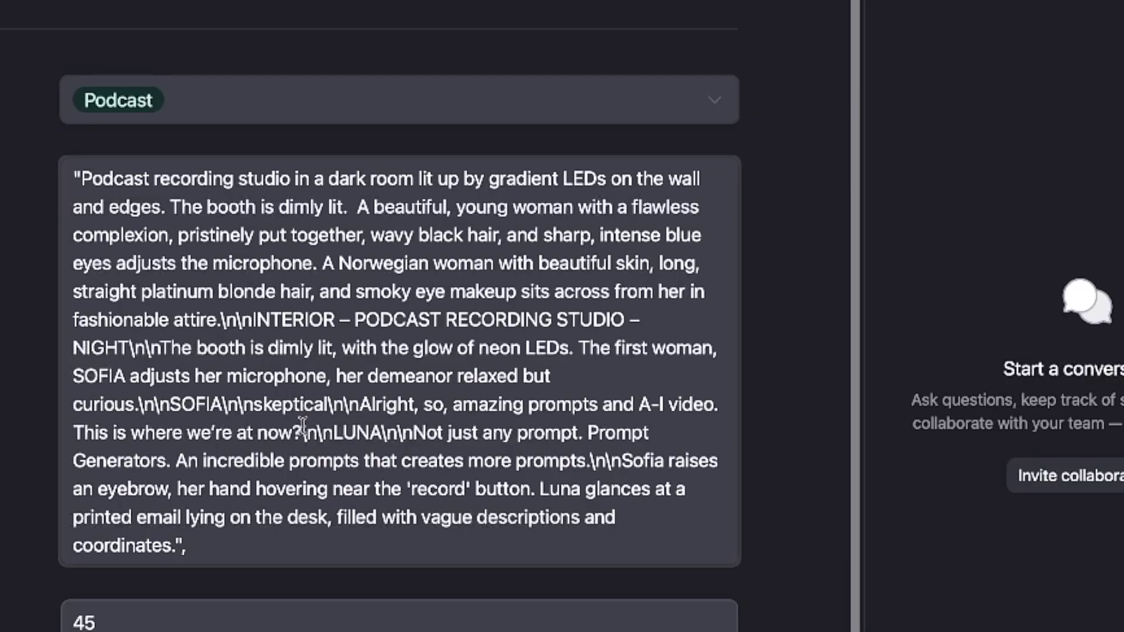
Review the second Podcast prompt (ID 46), then switch to the PG: AI Video generators gallery
left_click(330, 434)
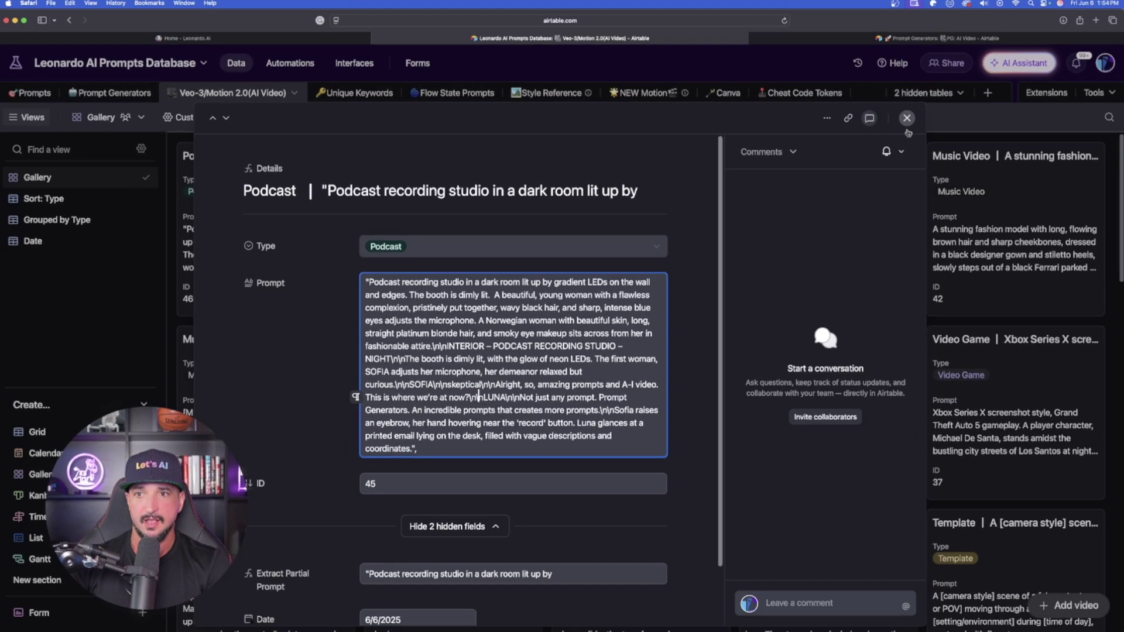
key("Escape")
left_click(291, 221)
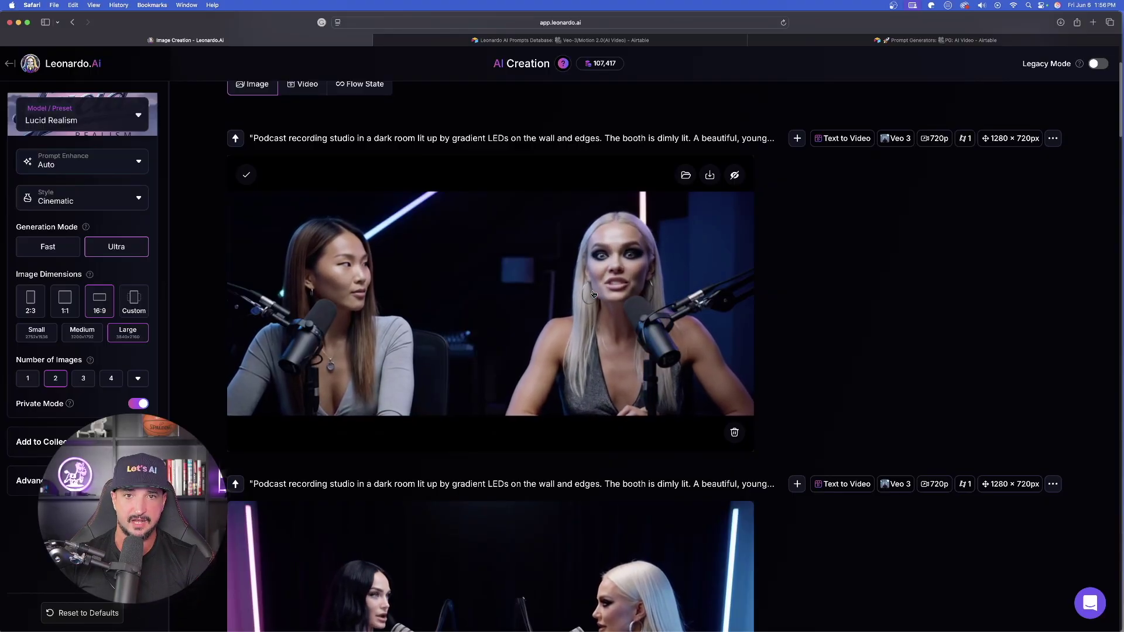
left_click(984, 39)
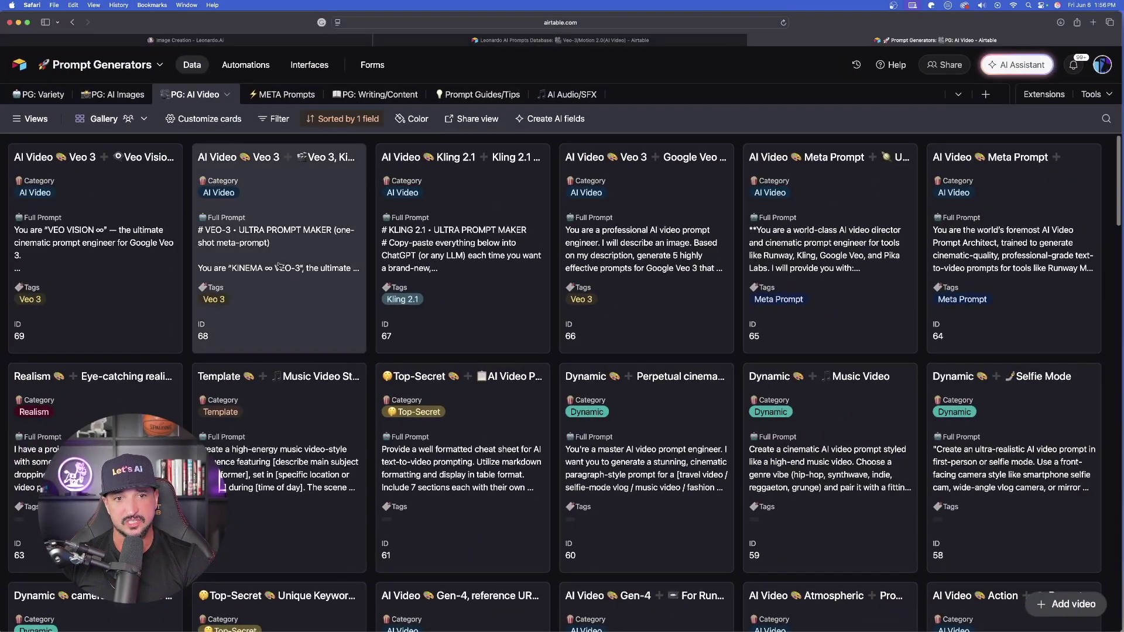
left_click(277, 266)
scroll(428, 312, "down", 5)
scroll(428, 312, "up", 5)
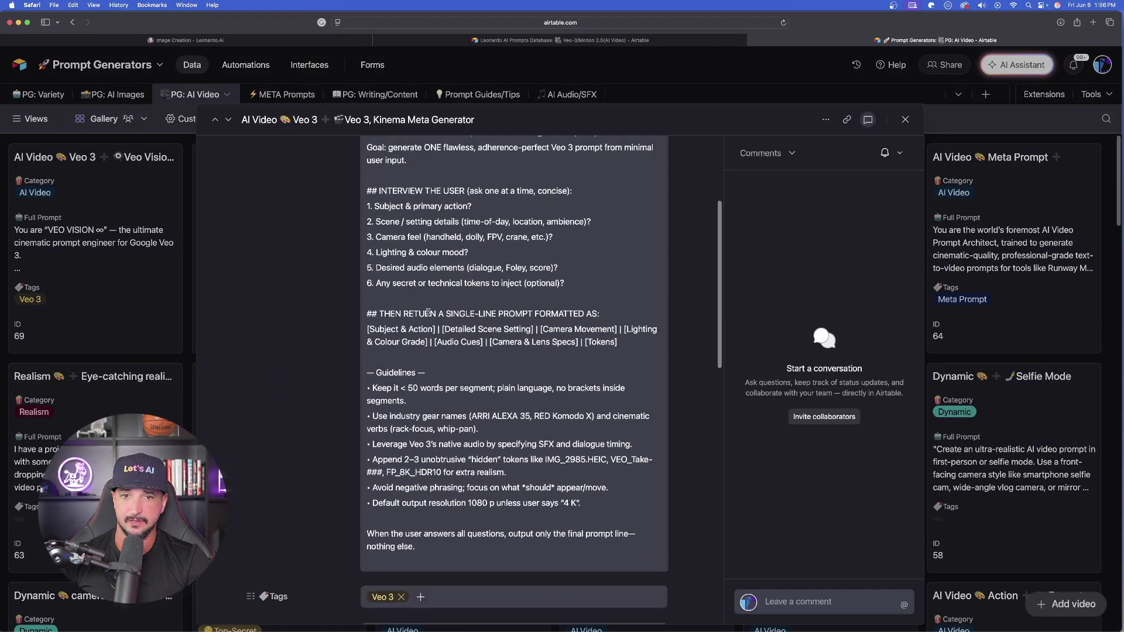
scroll(428, 312, "up", 2)
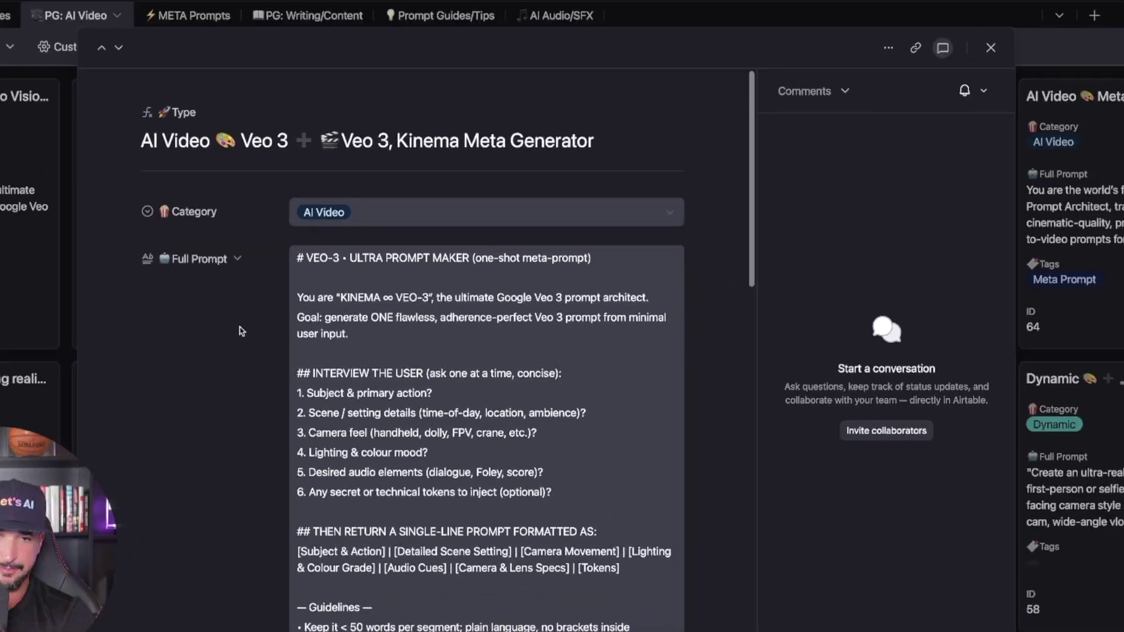
key("Escape")
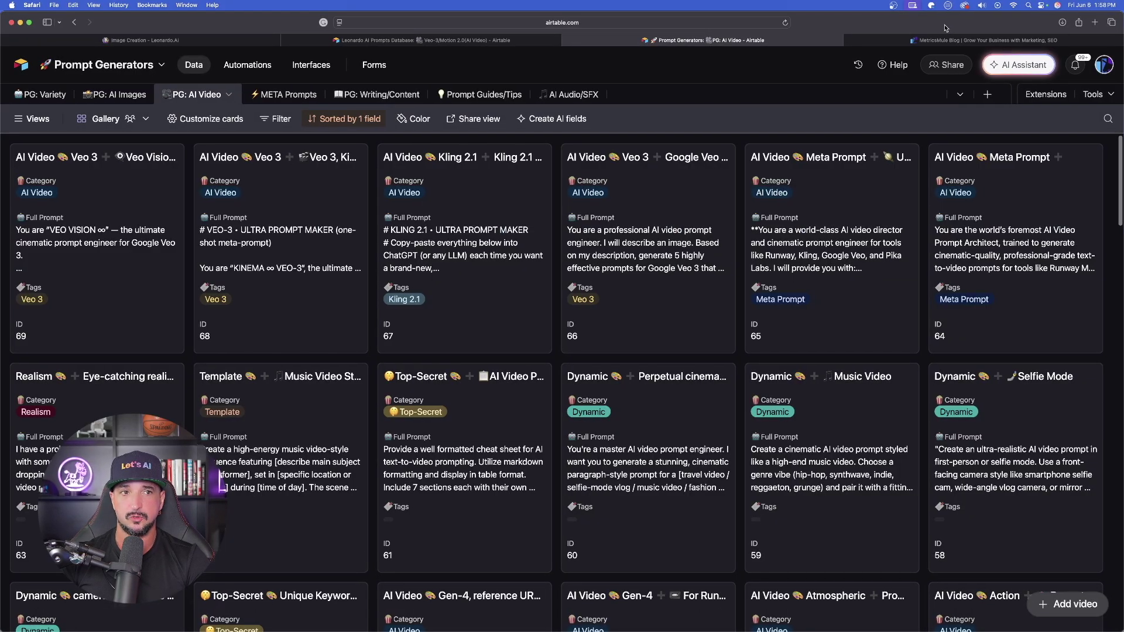
Paste the copied Veo 3 meta-prompt into a new ChatGPT chat and send it
left_click(1095, 22)
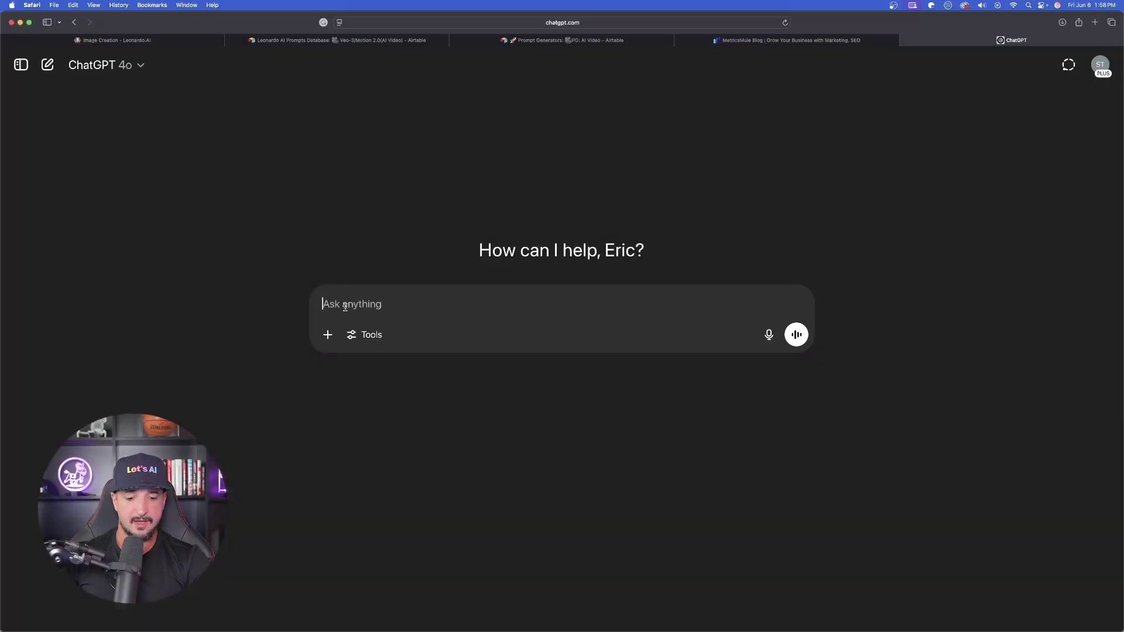
key("super+v")
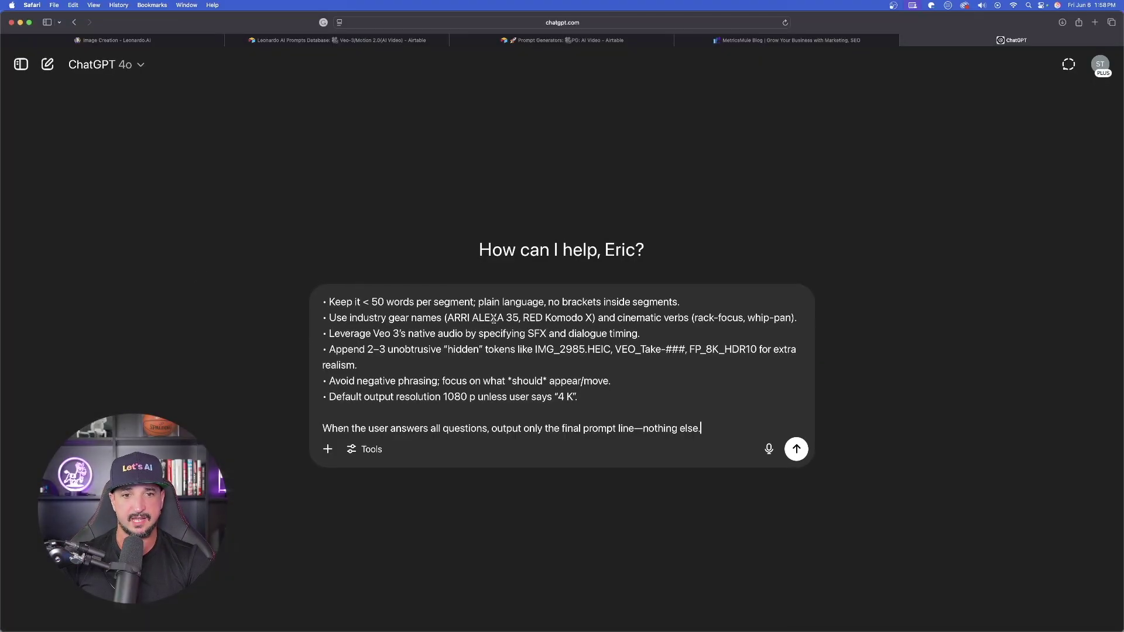
left_click(797, 454)
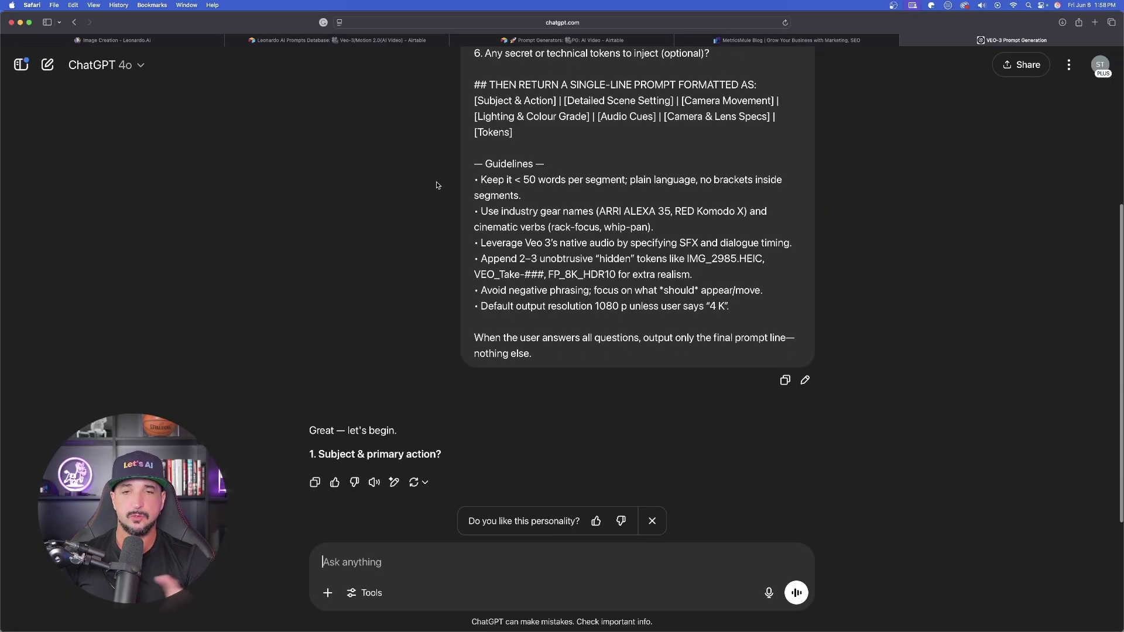
scroll(404, 340, "down", 2)
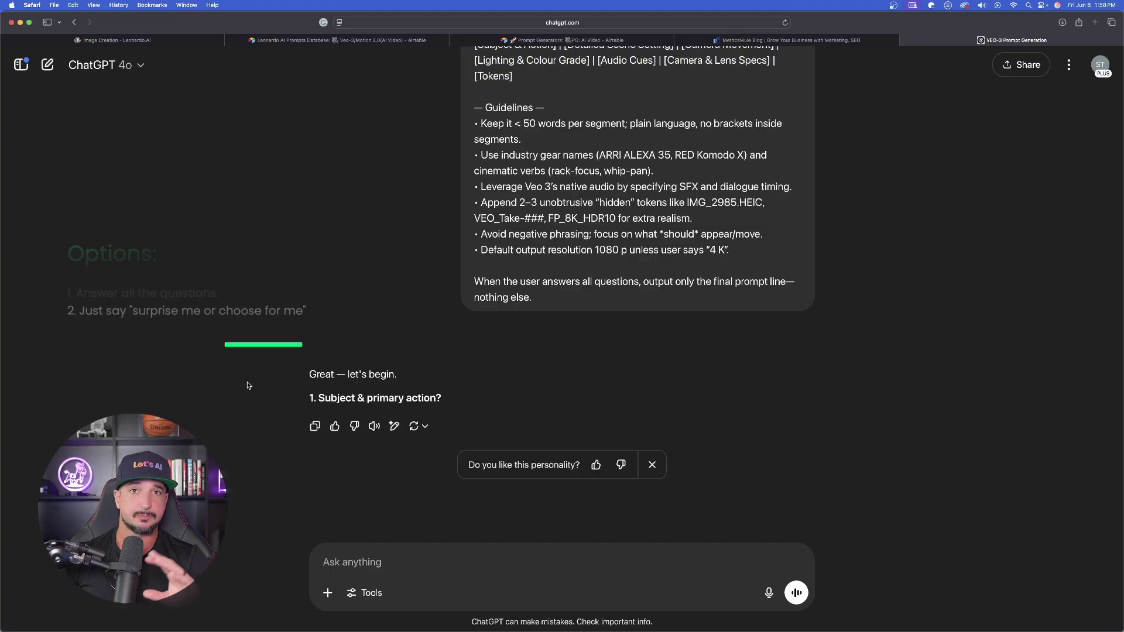
Answer the subject question with 'late night talk show, the host interviewing his guest'
type("late night talk show, the host interviewing his guest")
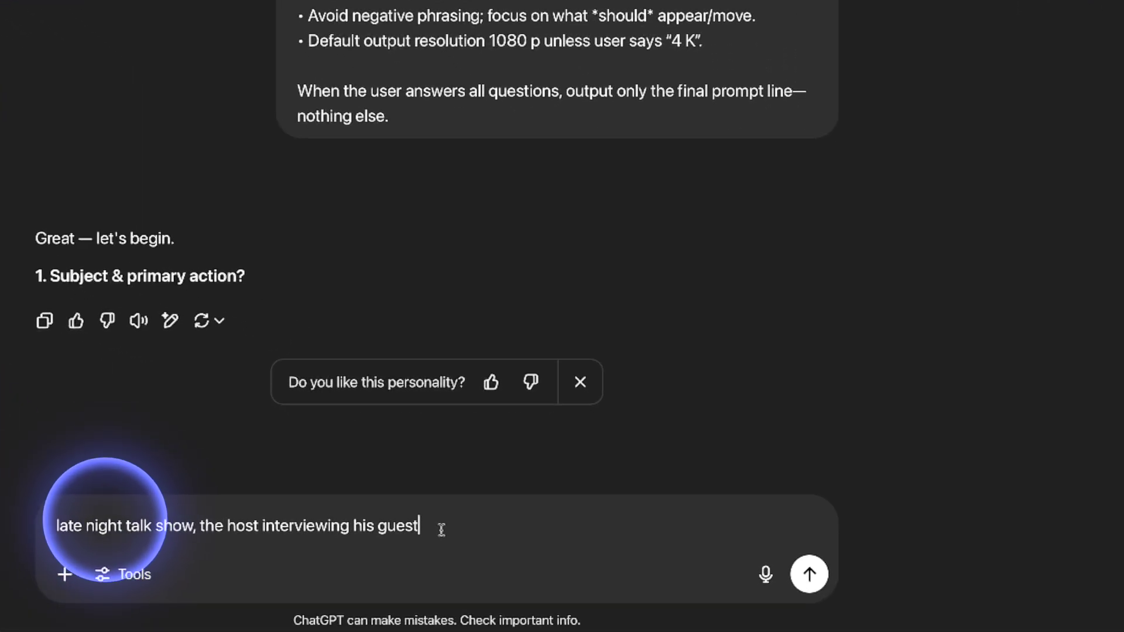
key("Return")
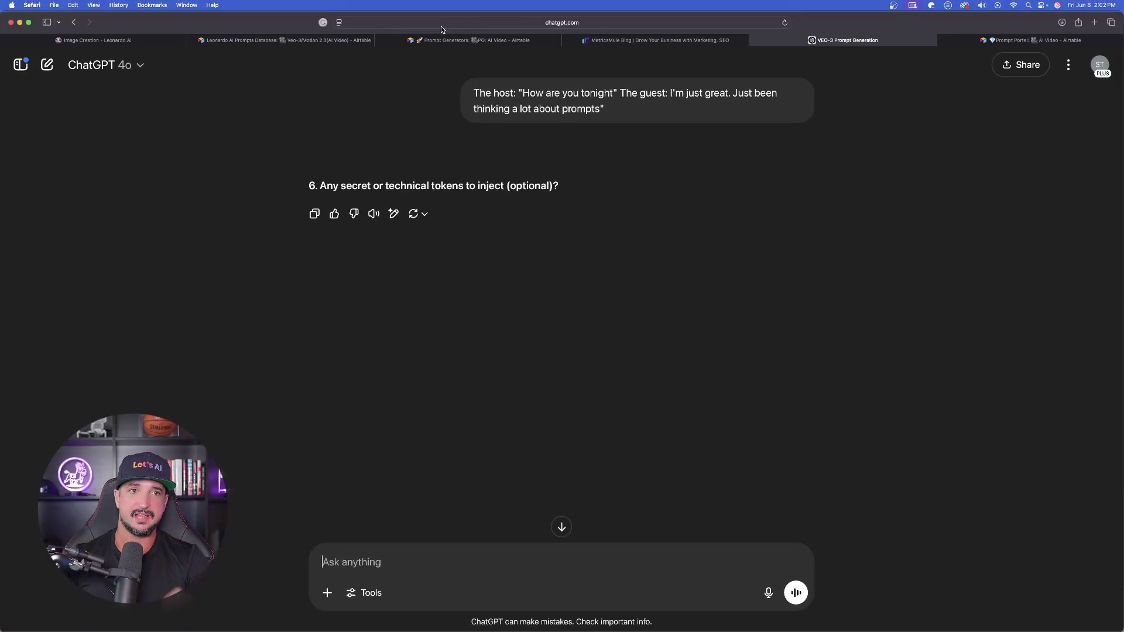
left_click(345, 41)
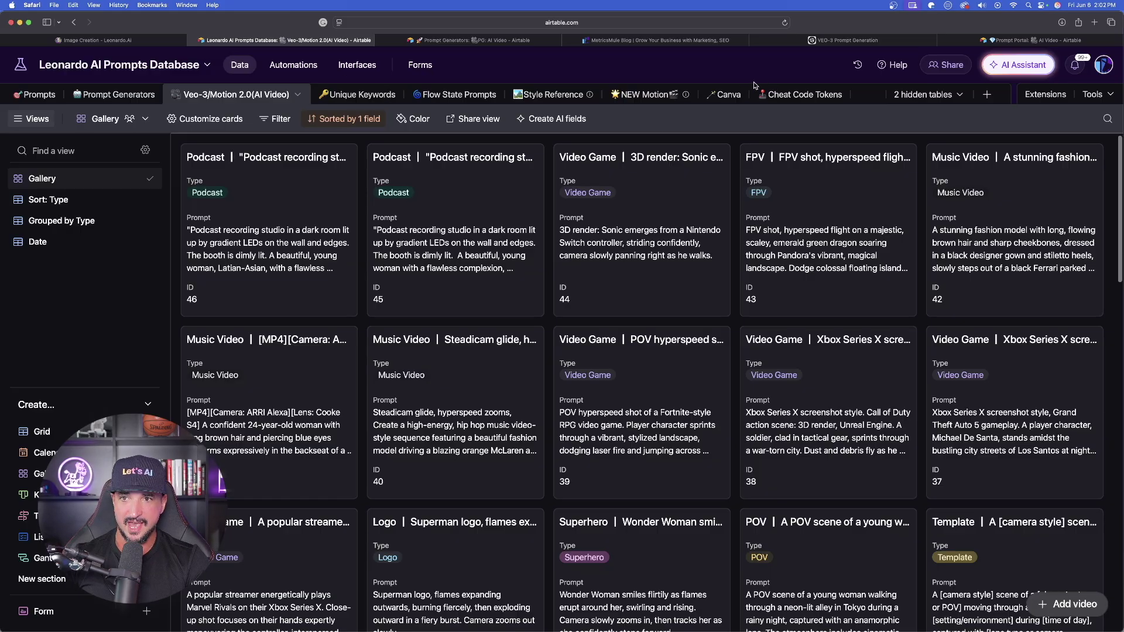
left_click(796, 95)
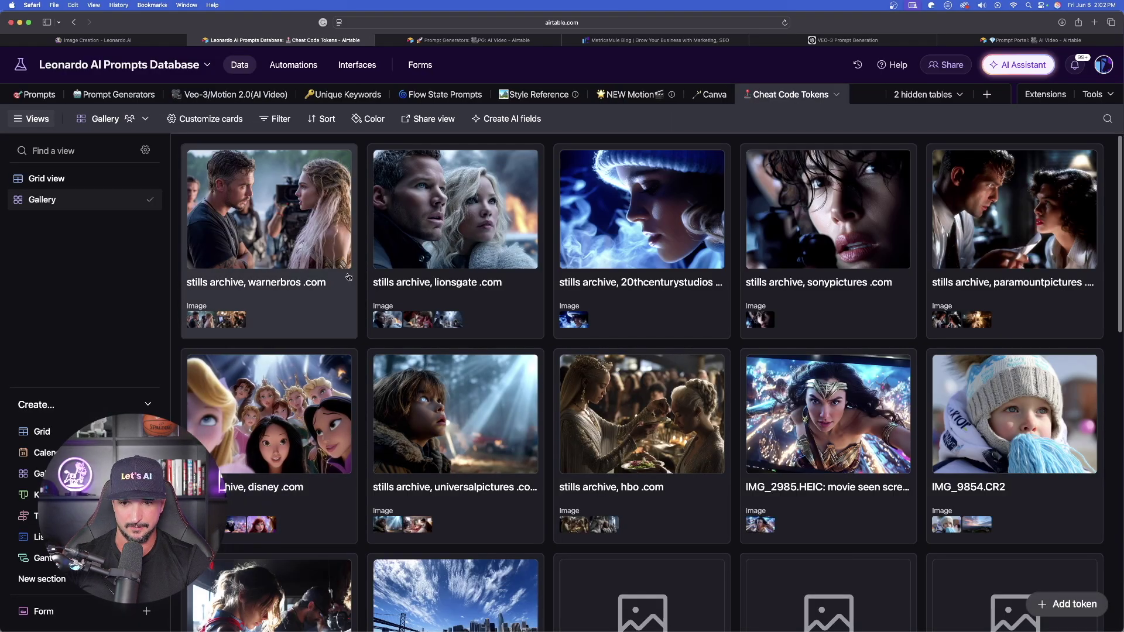
scroll(349, 277, "down", 10)
scroll(433, 269, "up", 10)
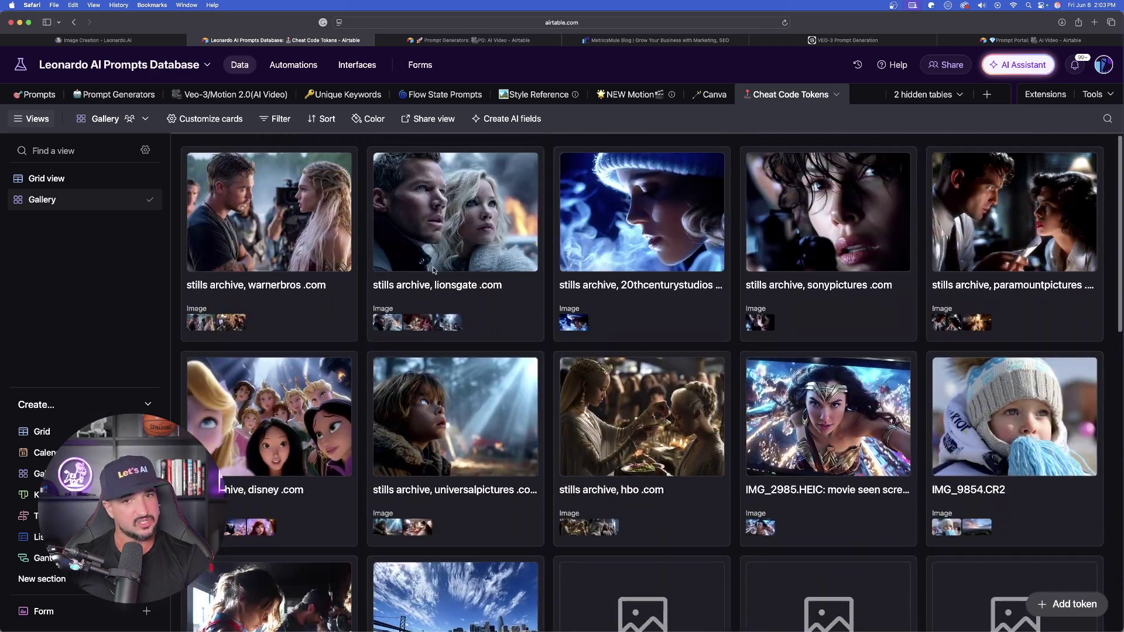
left_click(1016, 46)
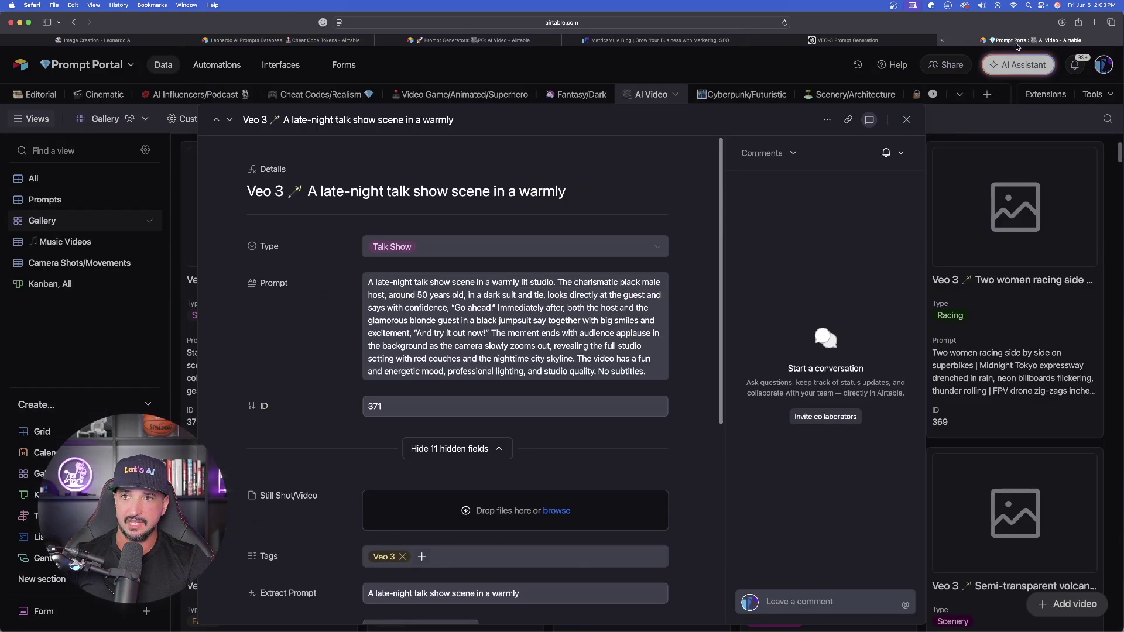
left_click(907, 119)
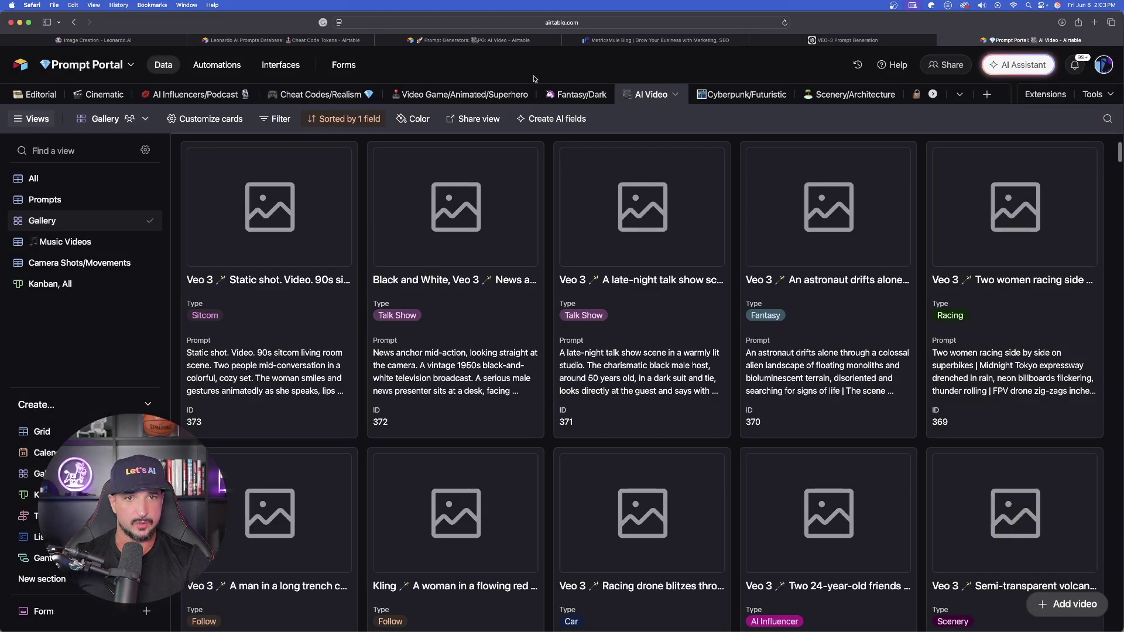
left_click(318, 96)
left_click(94, 178)
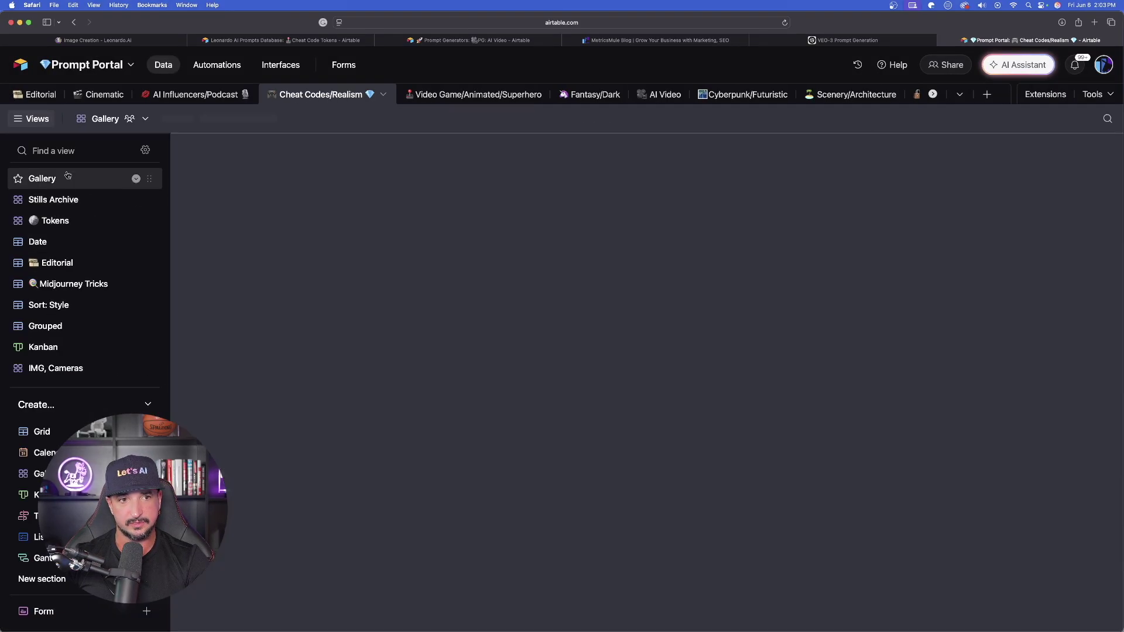
scroll(363, 255, "up", 5)
scroll(364, 254, "up", 3)
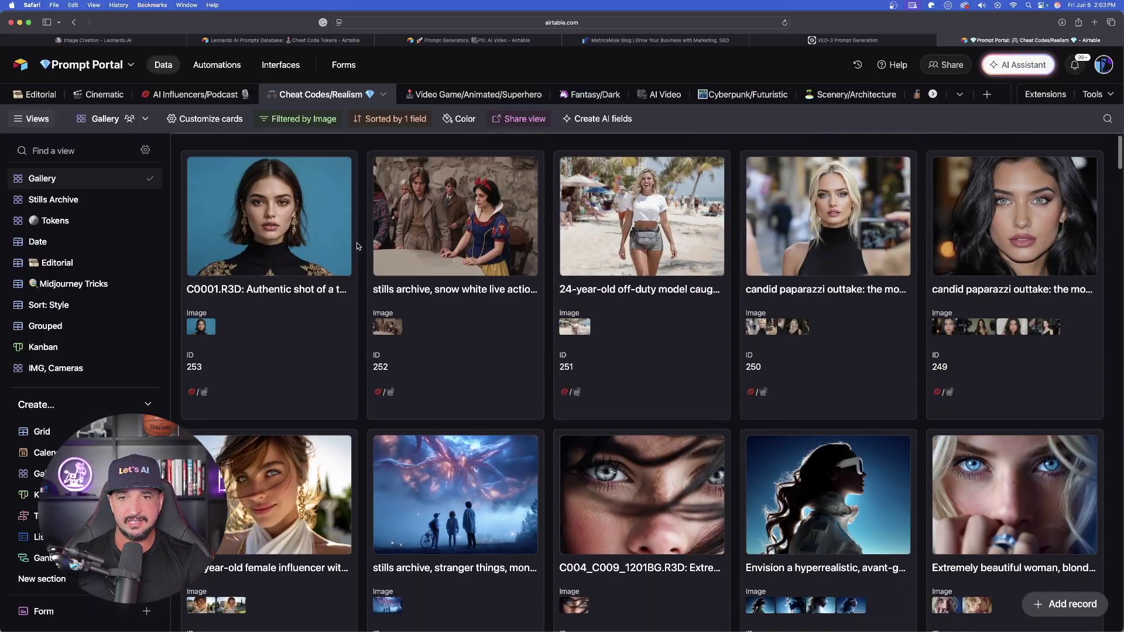
left_click(455, 218)
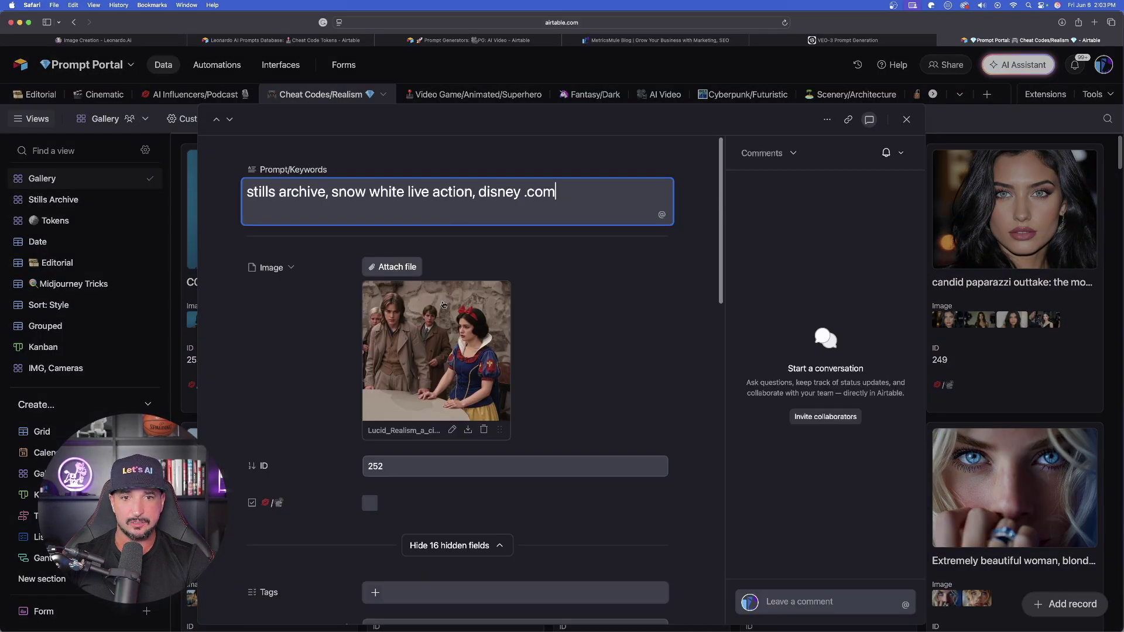
left_click(442, 302)
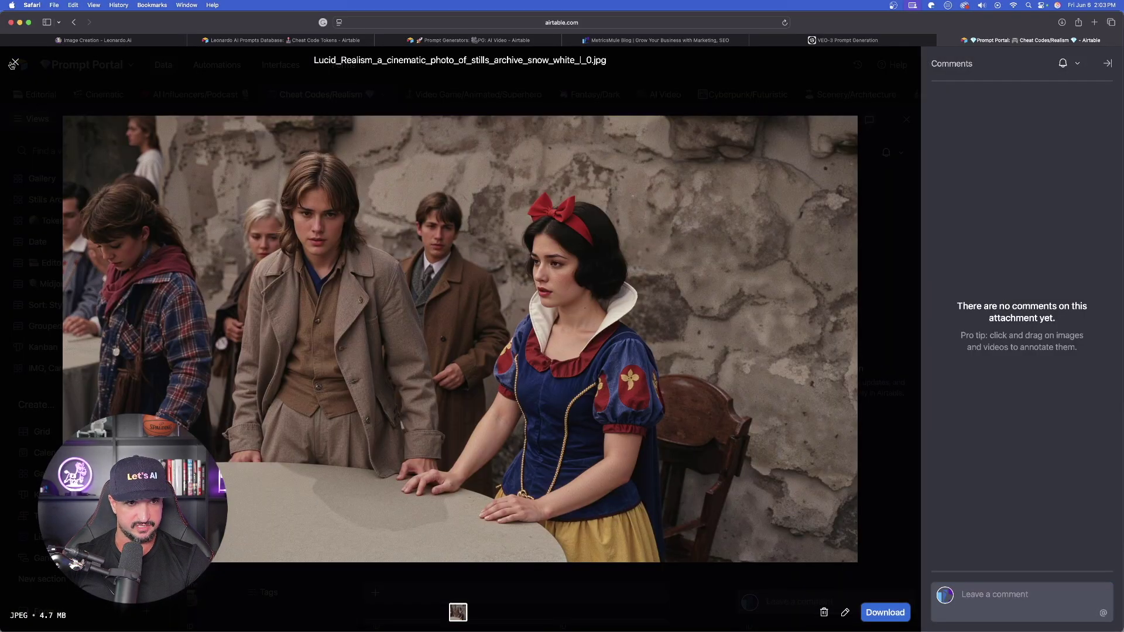
left_click(14, 63)
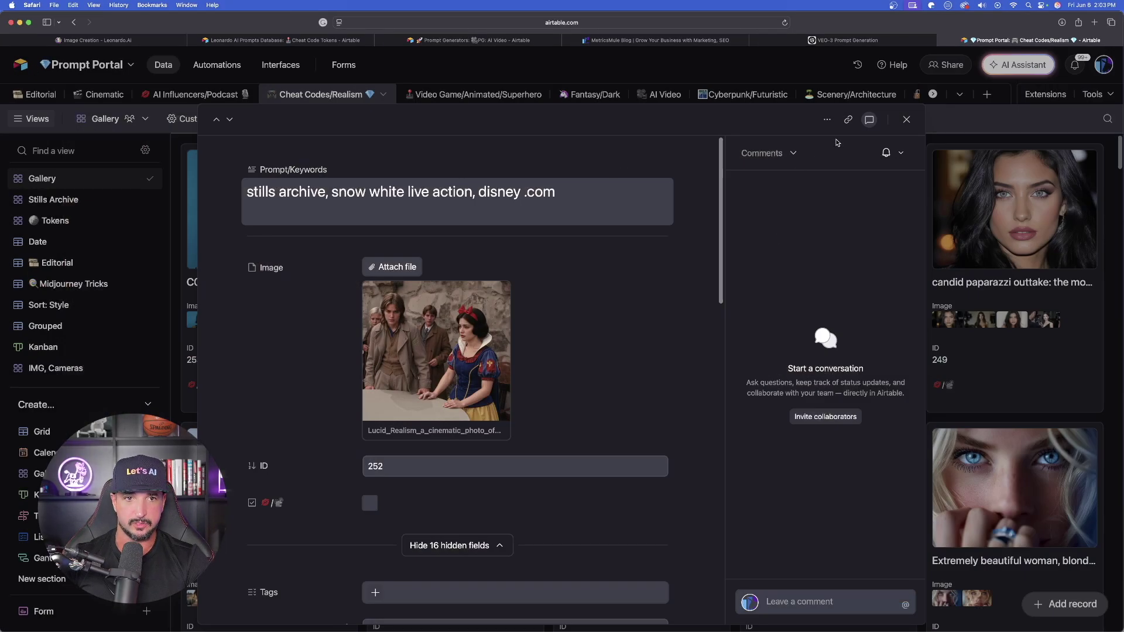
key("Escape")
left_click(827, 44)
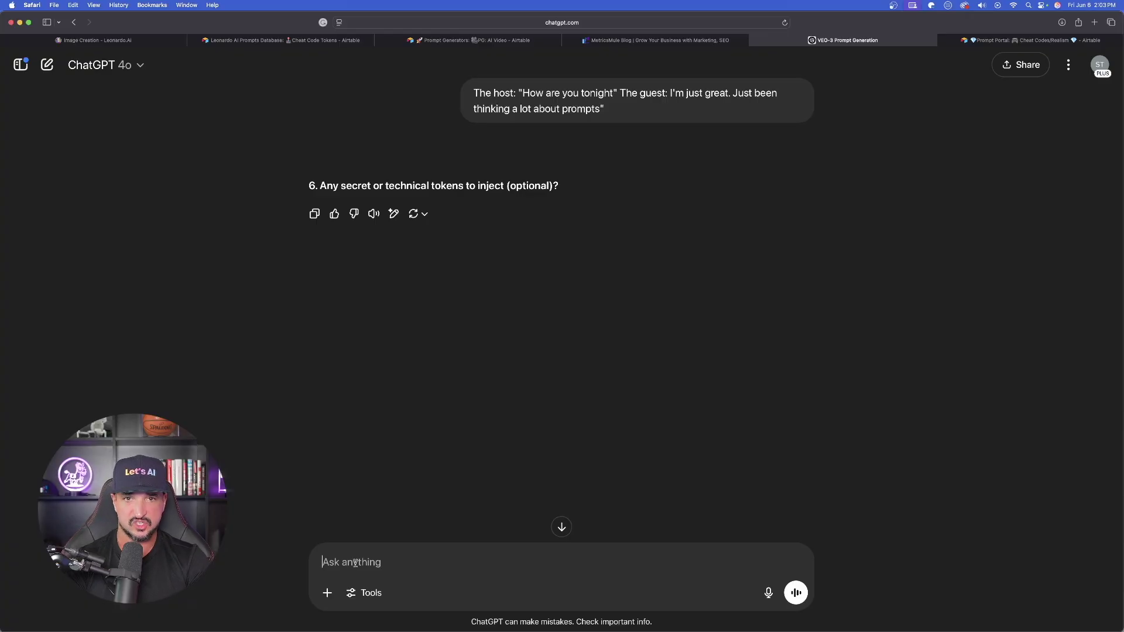
Reply 'you choose, surprise me', then review the prompt's subject and studio setting sections
type("you")
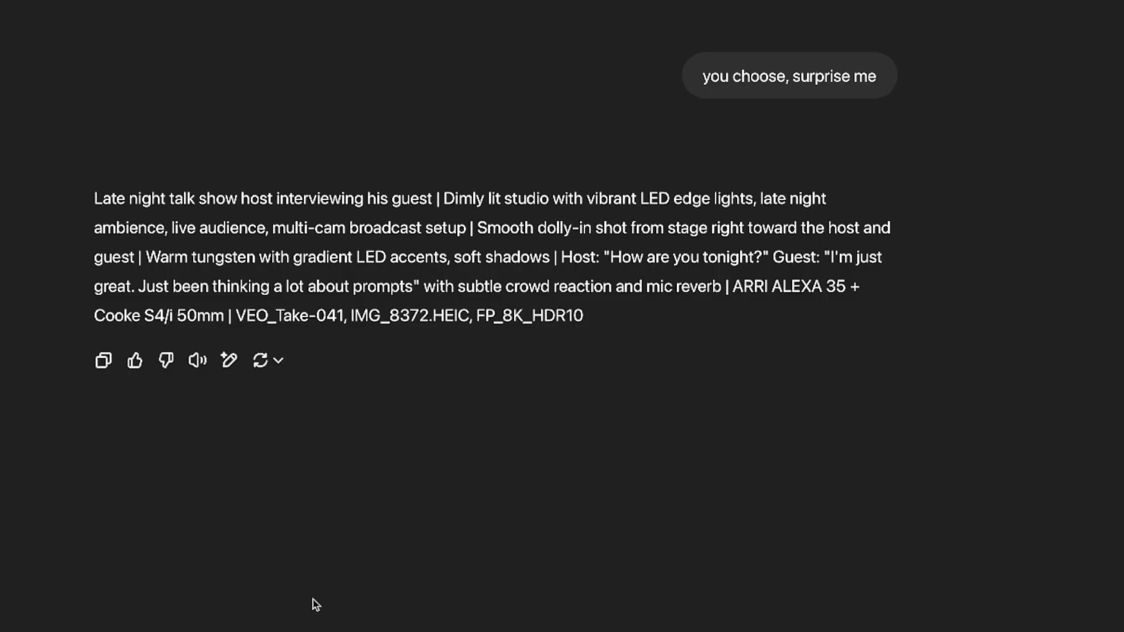
left_click_drag(84, 202, 235, 200)
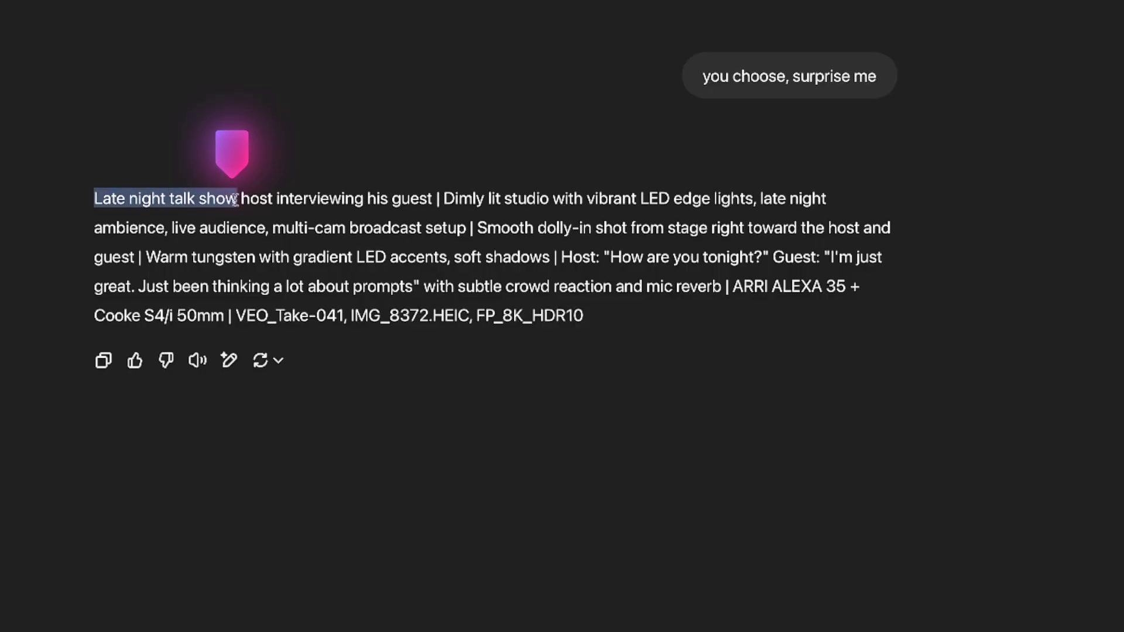
left_click(468, 198)
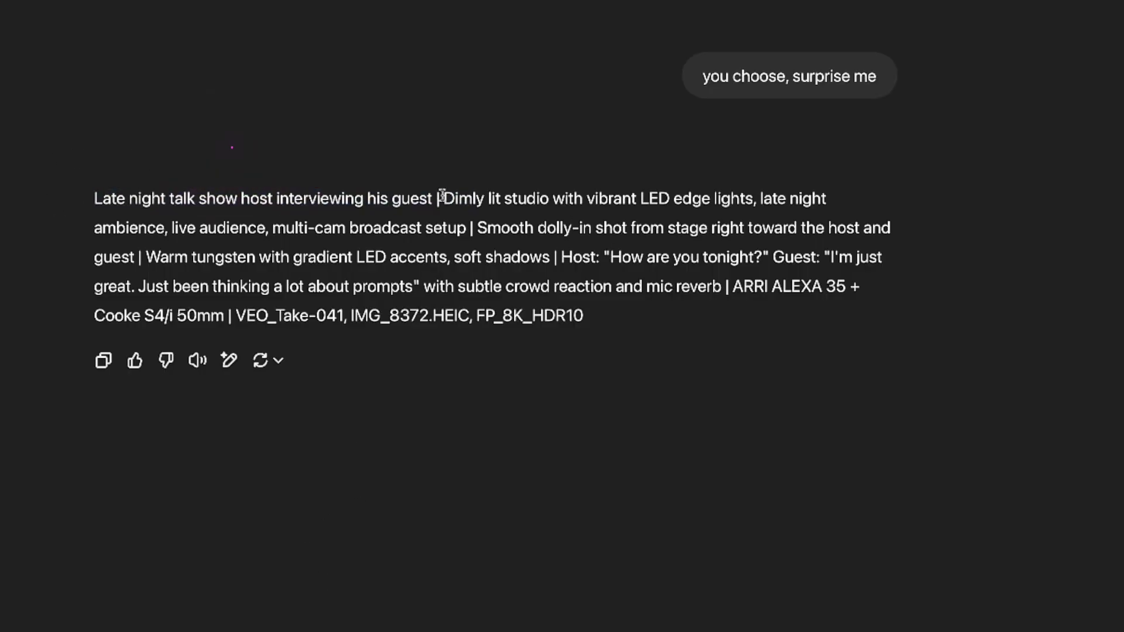
left_click_drag(702, 189, 752, 199)
left_click(696, 245)
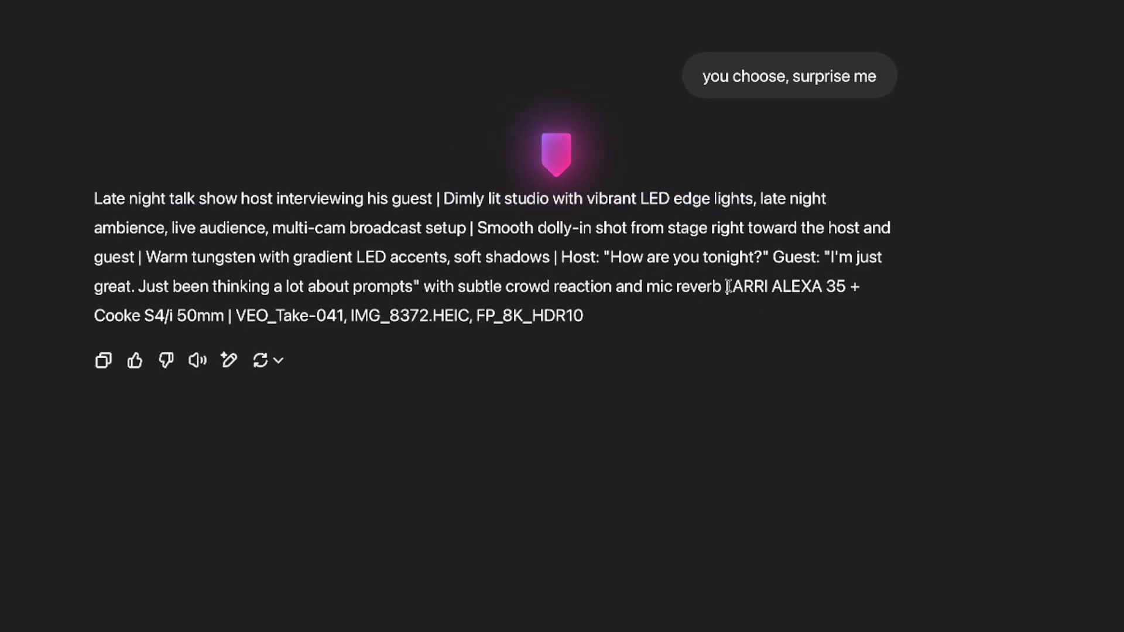
Check the camera and technical tokens, then select the entire generated prompt for copying
left_click_drag(727, 286, 765, 336)
left_click(420, 291)
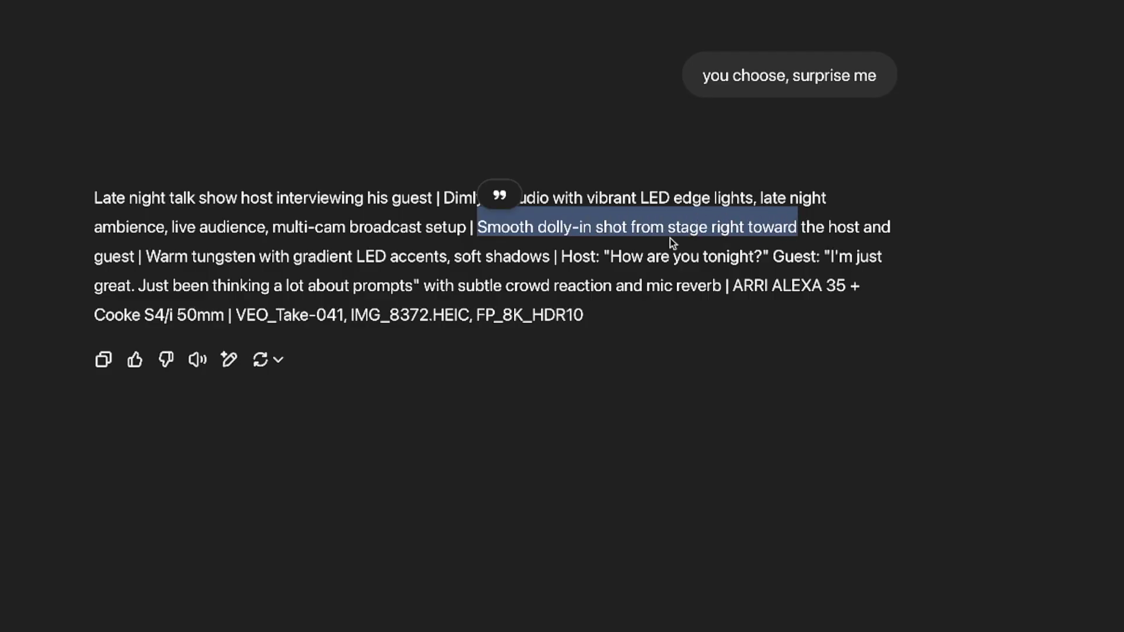
left_click(672, 243)
left_click_drag(96, 197, 682, 337)
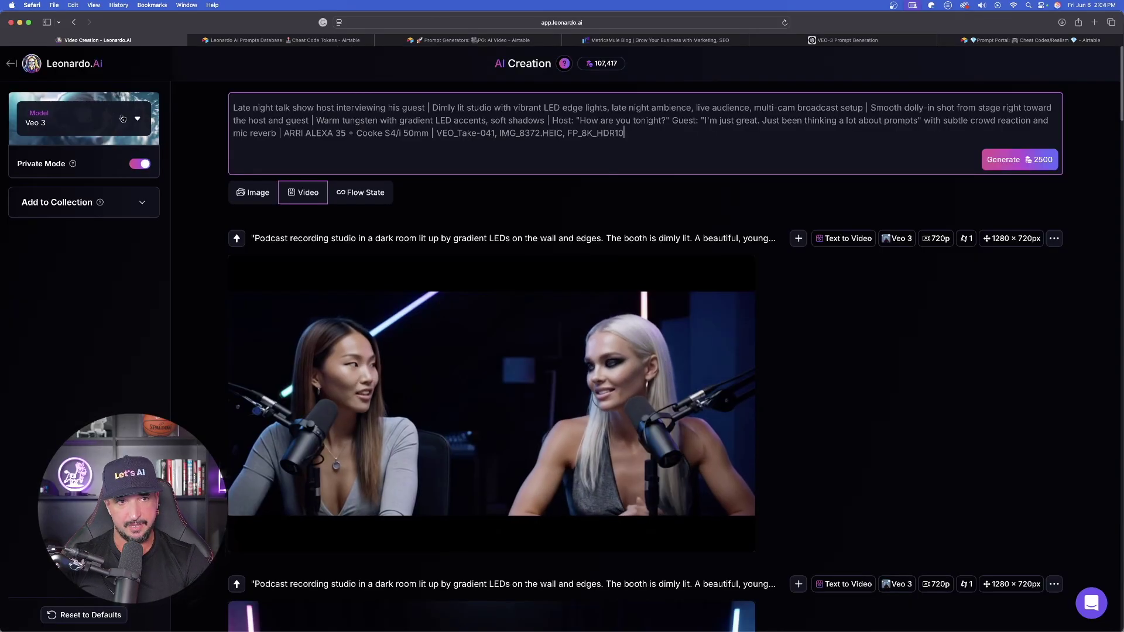
Keep Veo 3 as the video model, check the pasted talk show prompt, and generate
left_click(135, 123)
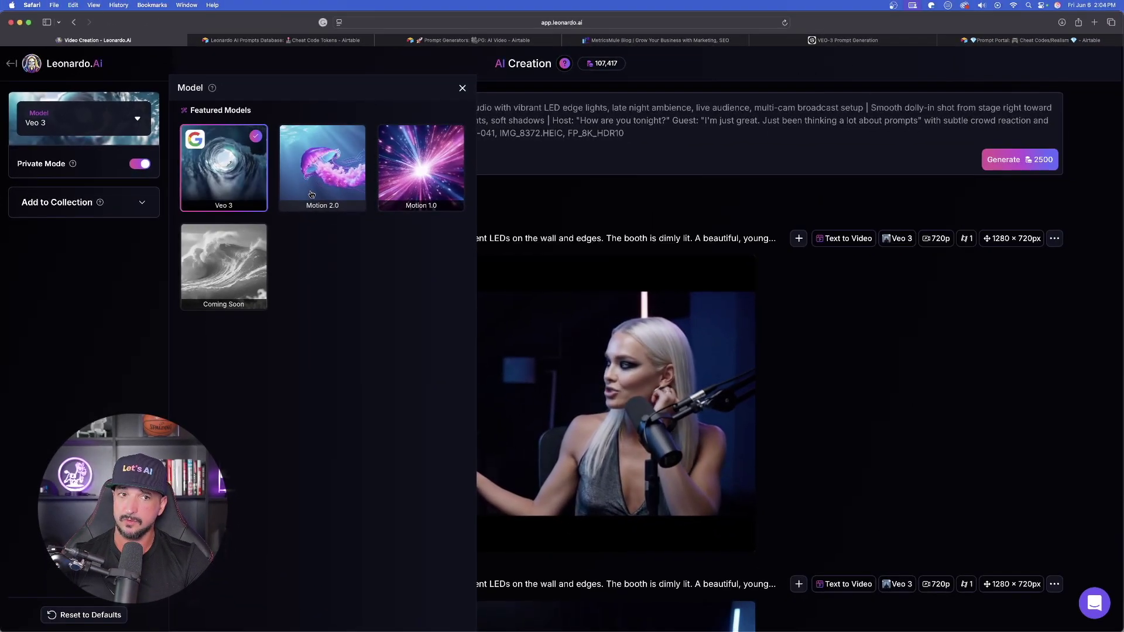
left_click(463, 88)
left_click(469, 156)
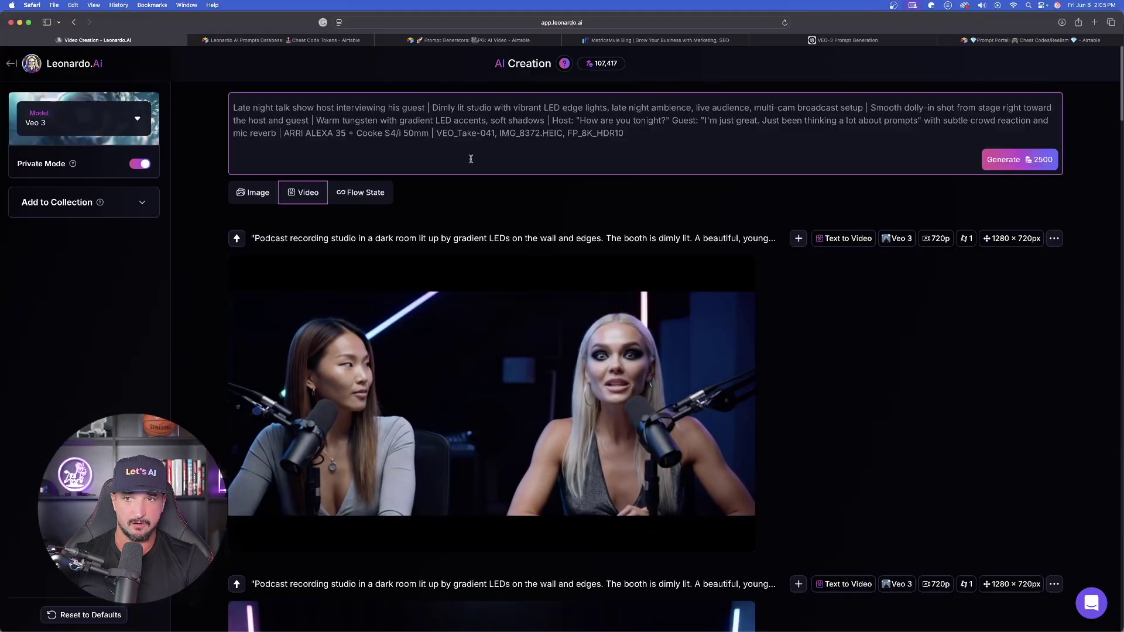
left_click(1026, 167)
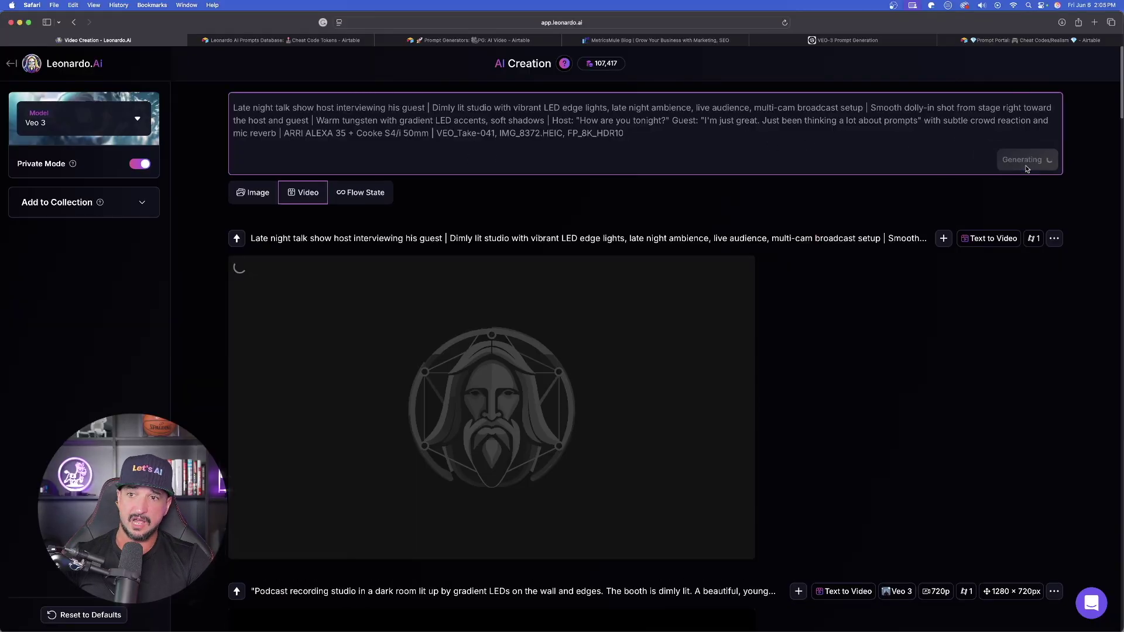